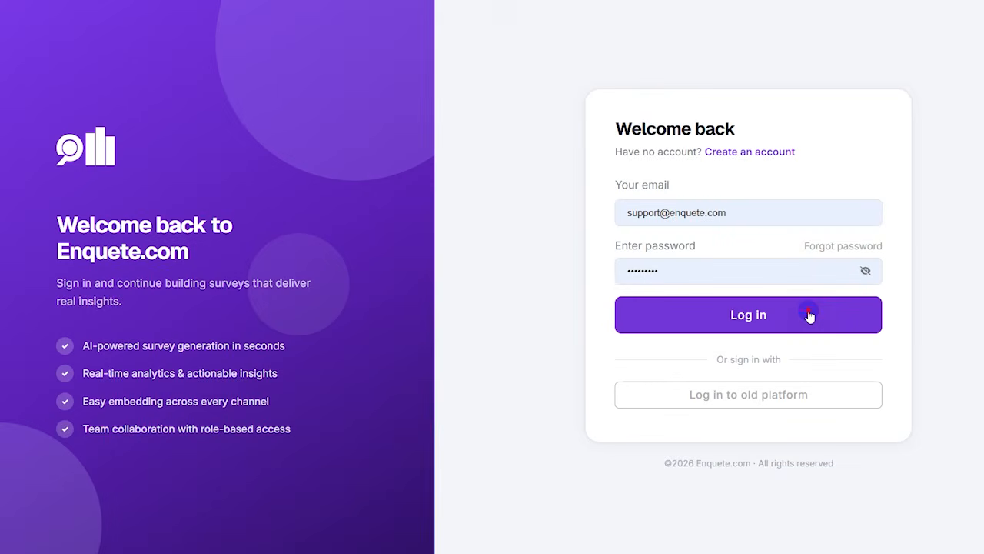
# Step: Log in with the prefilled credentials and open the Trainer Dashboard to look over the existing trainings
pyautogui.click(808, 314)
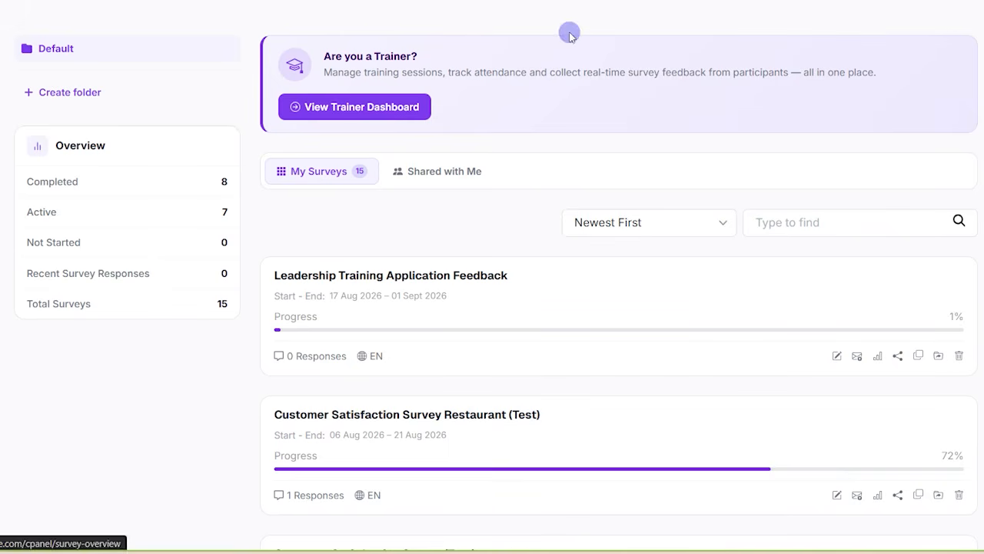
pyautogui.click(339, 107)
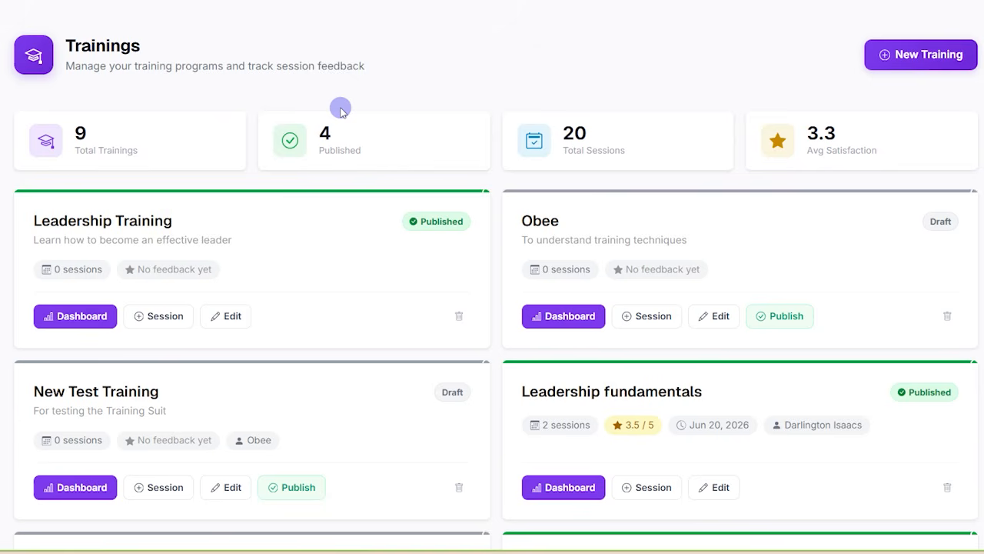
pyautogui.scroll(-2, 369, 230)
pyautogui.scroll(2, 371, 236)
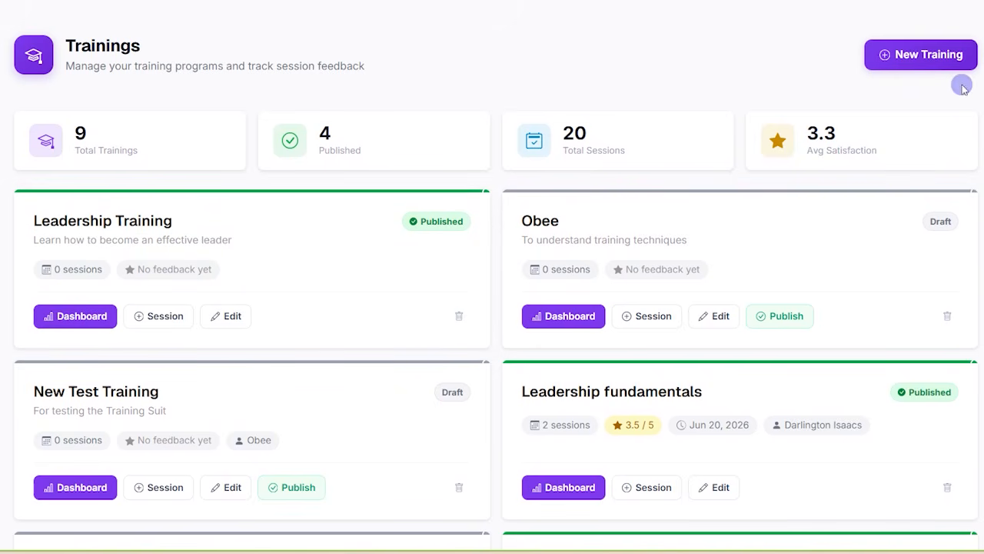
# Step: Start a new training named "Leadership Training" with the description "Develop real leadership skills"
pyautogui.click(925, 62)
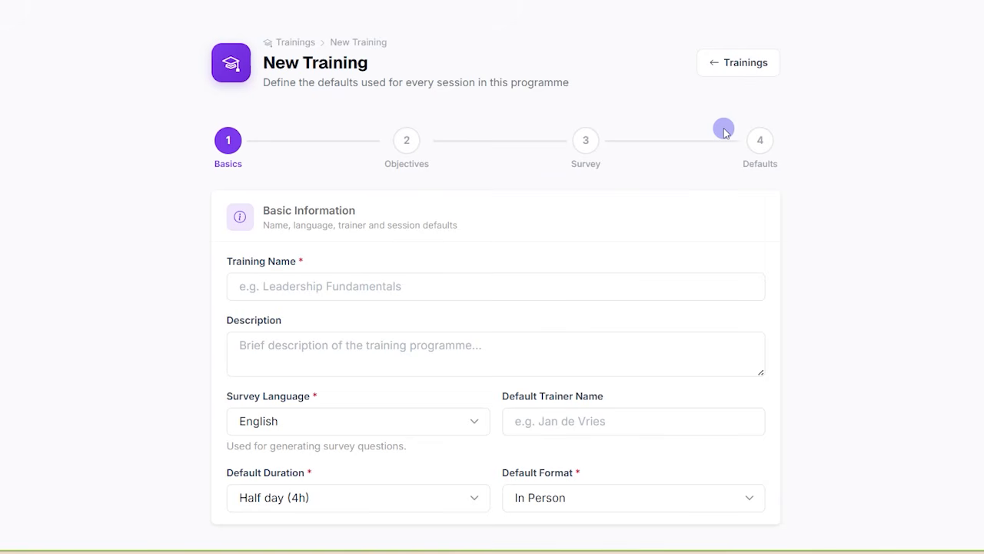
pyautogui.click(310, 286)
pyautogui.write('Lead')
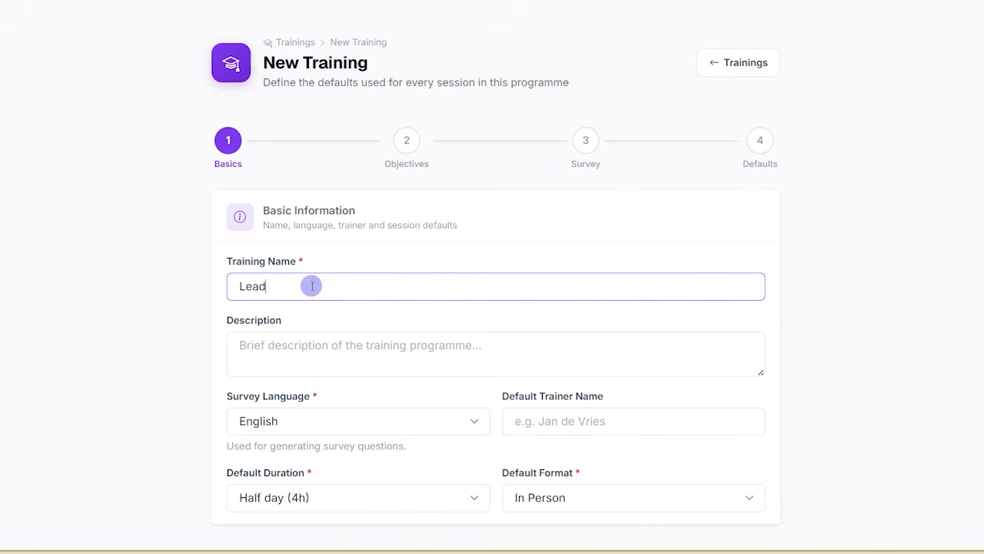
pyautogui.write('ership Training')
pyautogui.click(342, 362)
pyautogui.write('Learn to be an effi')
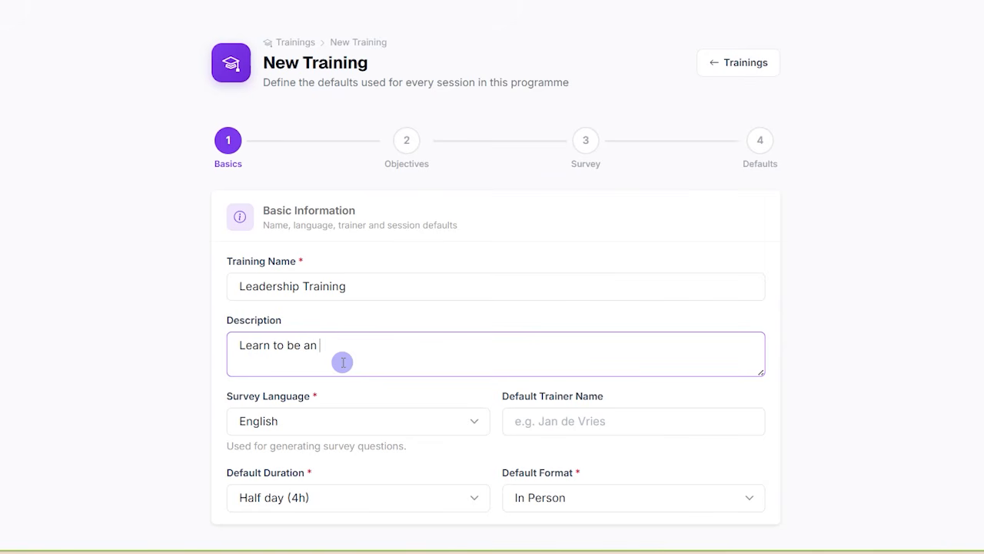
pyautogui.write('cien')
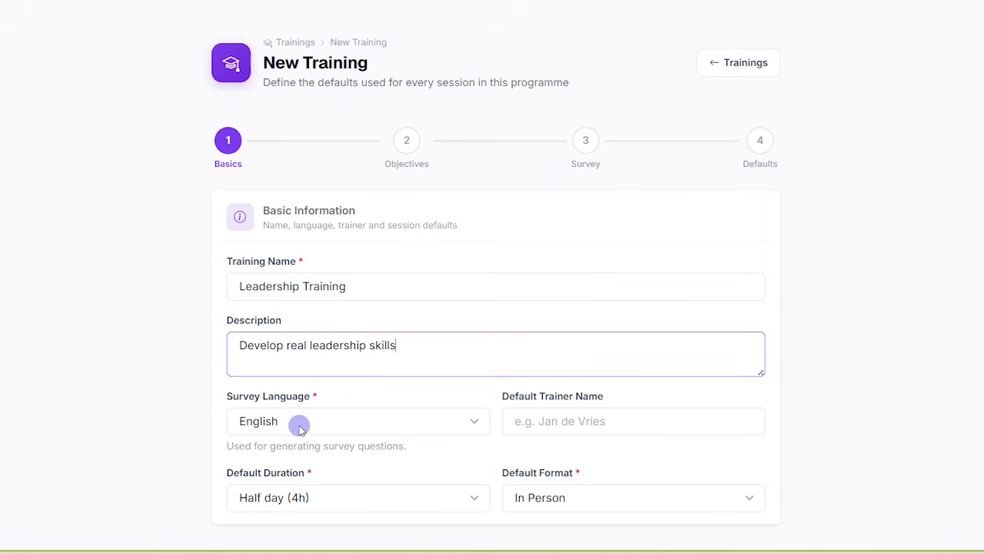
# Step: Set the survey language to English, default duration to 1 hour and default format to In Person, and continue to Objectives
pyautogui.click(325, 424)
pyautogui.click(293, 335)
pyautogui.click(313, 494)
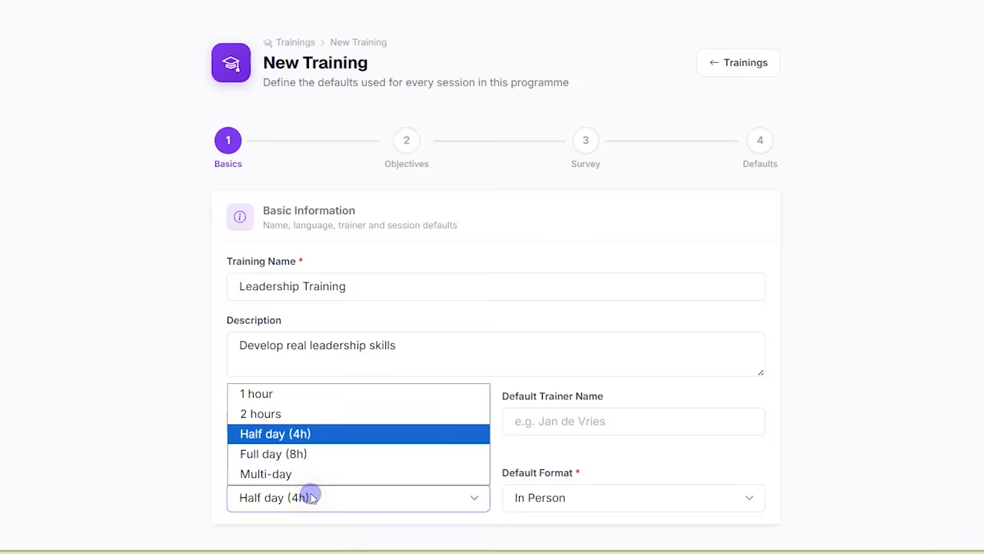
pyautogui.click(282, 393)
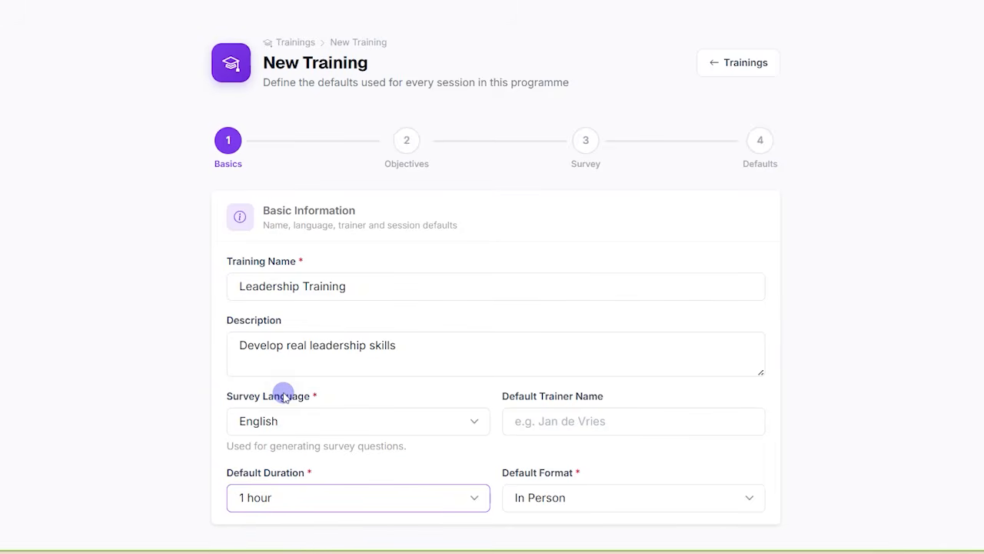
pyautogui.click(584, 495)
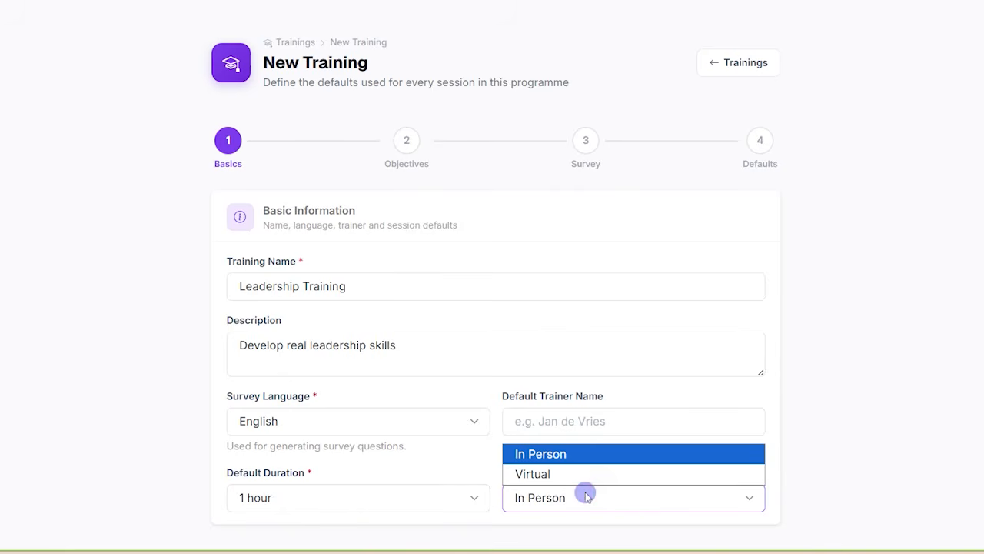
pyautogui.click(554, 452)
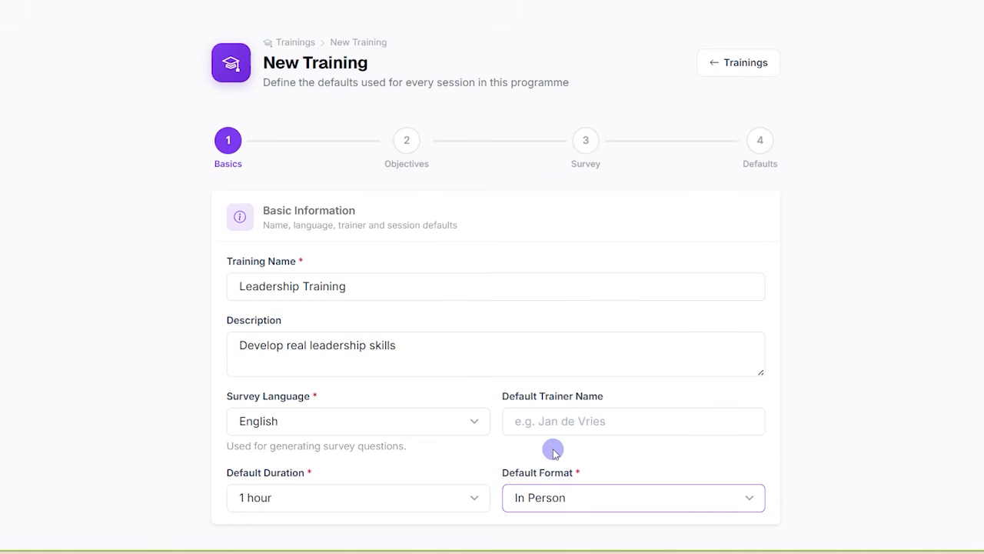
pyautogui.scroll(-1, 553, 452)
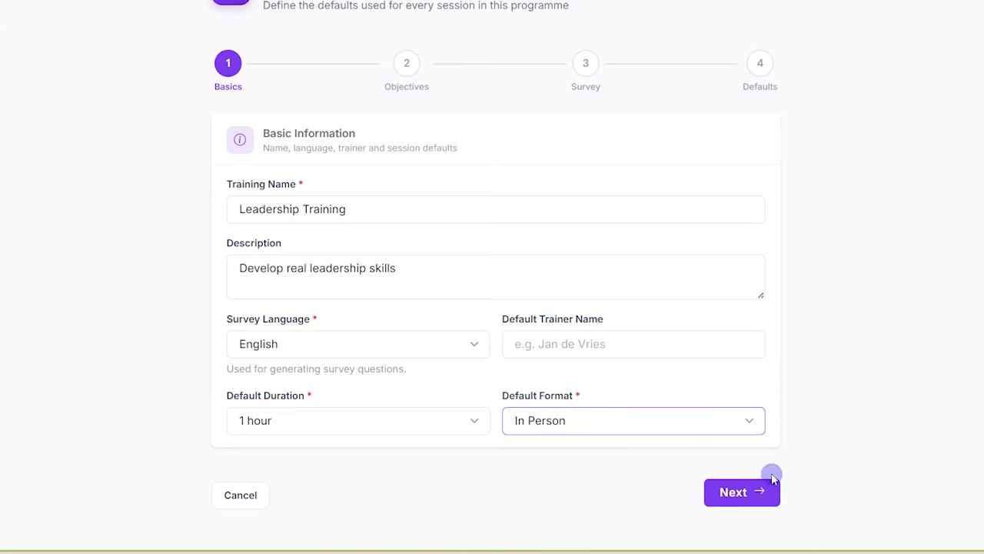
pyautogui.click(729, 492)
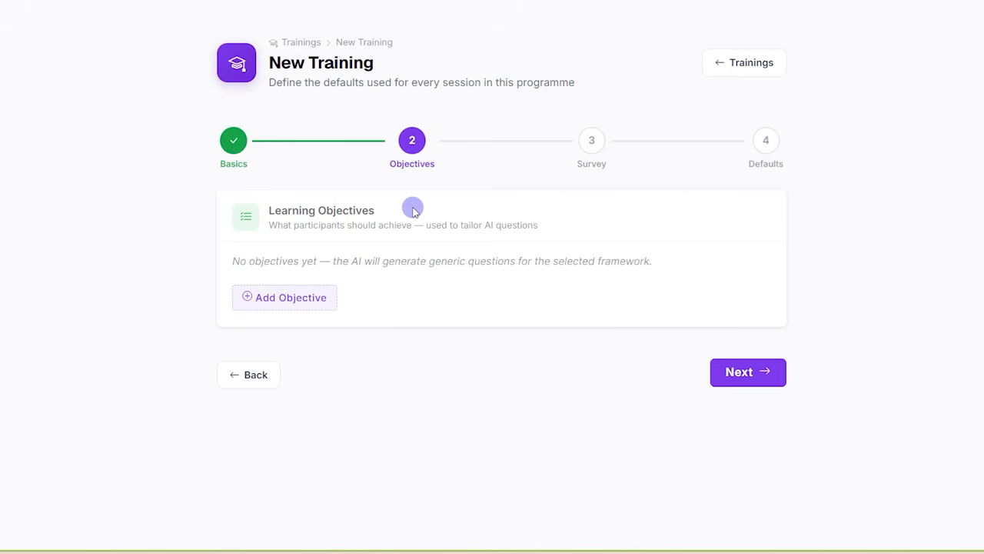
# Step: Add the learning objectives "Improving delegation skills" and "Handling team conflicts"
pyautogui.click(261, 297)
pyautogui.write('Improving delegation skil')
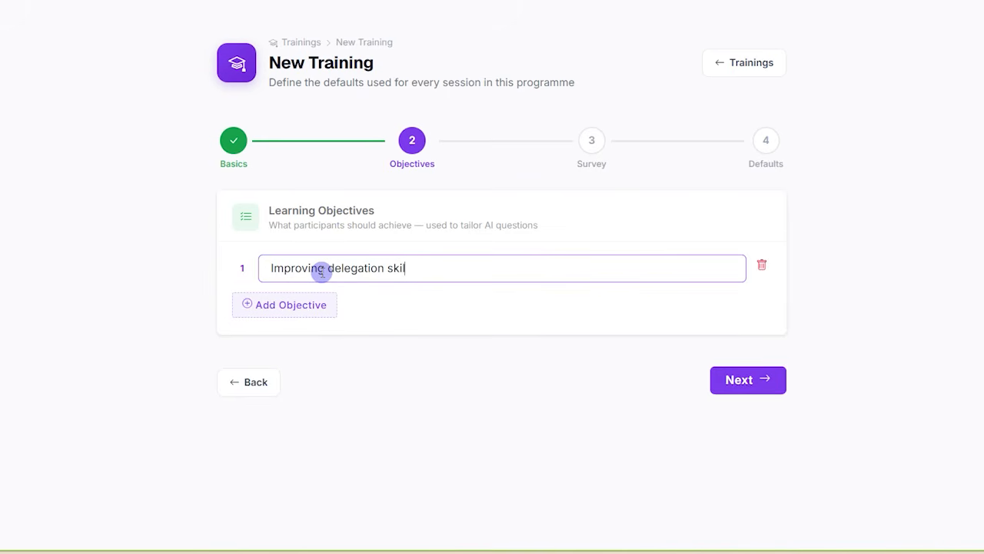
pyautogui.write('ls')
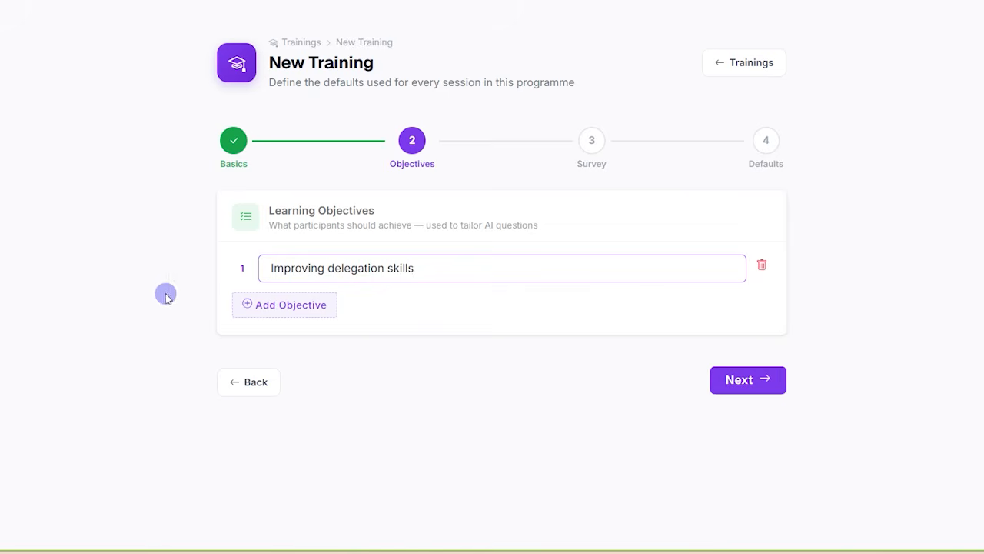
pyautogui.click(252, 300)
pyautogui.click(288, 299)
pyautogui.write('Han')
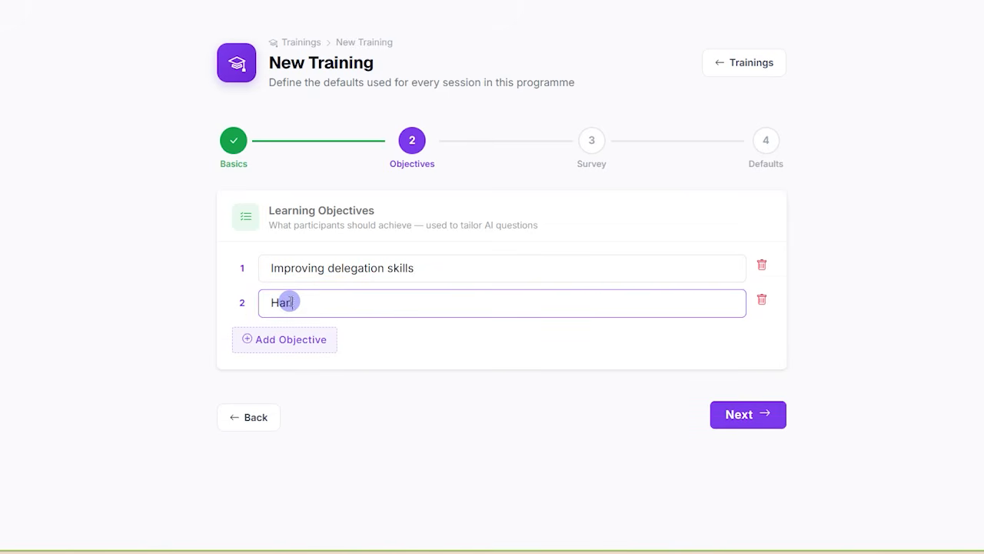
pyautogui.write('dling team conflicts')
# Step: Add a third learning objective, "Delivering constructive feedback", and continue to the Survey stage
pyautogui.click(318, 338)
pyautogui.click(318, 338)
pyautogui.write('Delivering constructi')
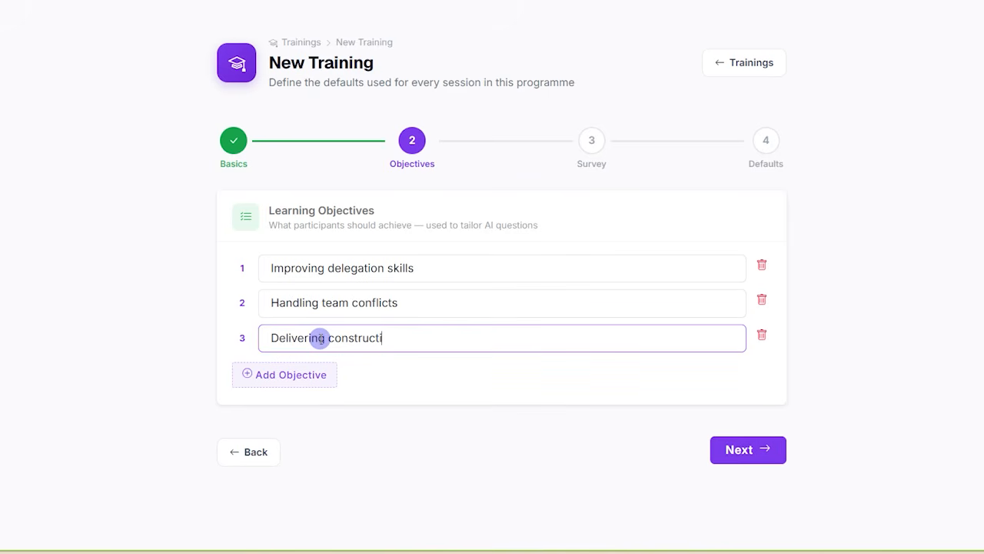
pyautogui.write('ve feedback')
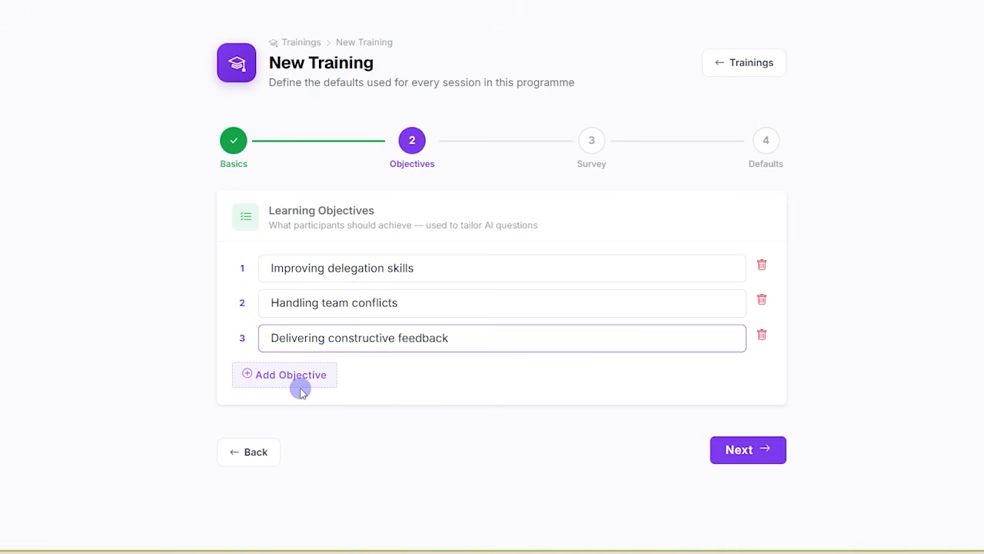
pyautogui.click(729, 454)
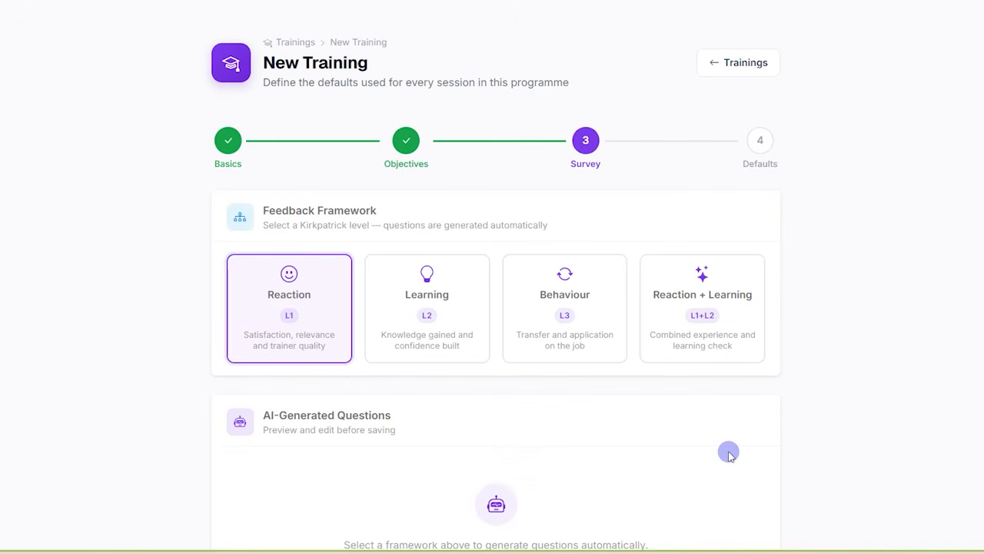
# Step: Review the Reaction questions, switch the feedback framework to Behaviour (L3) and review its generated questions
pyautogui.scroll(-2, 513, 390)
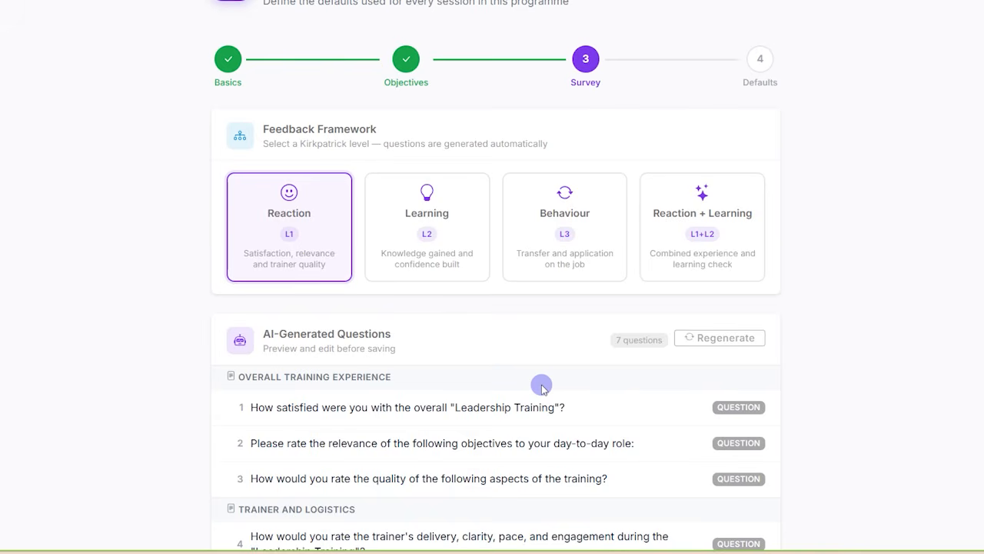
pyautogui.scroll(-4, 541, 386)
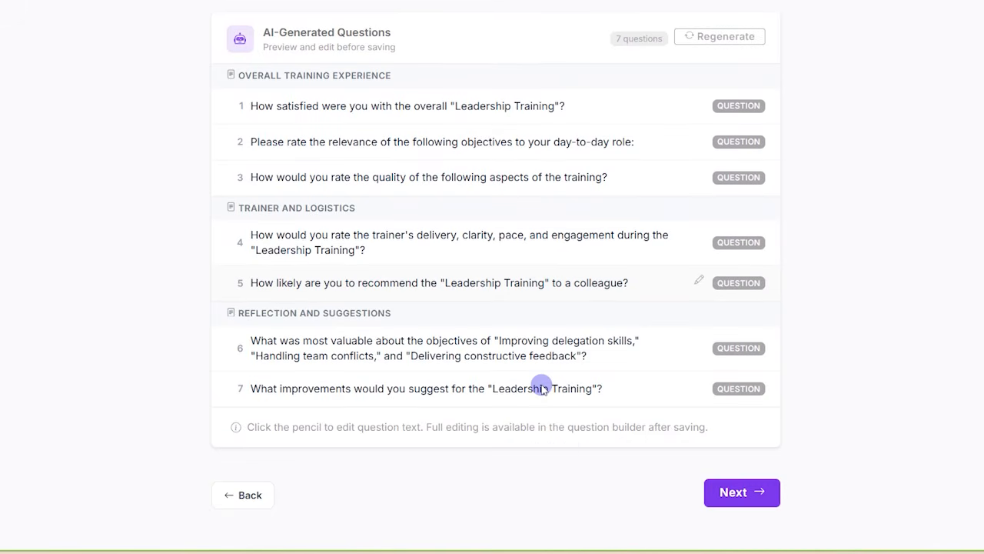
pyautogui.scroll(3, 541, 389)
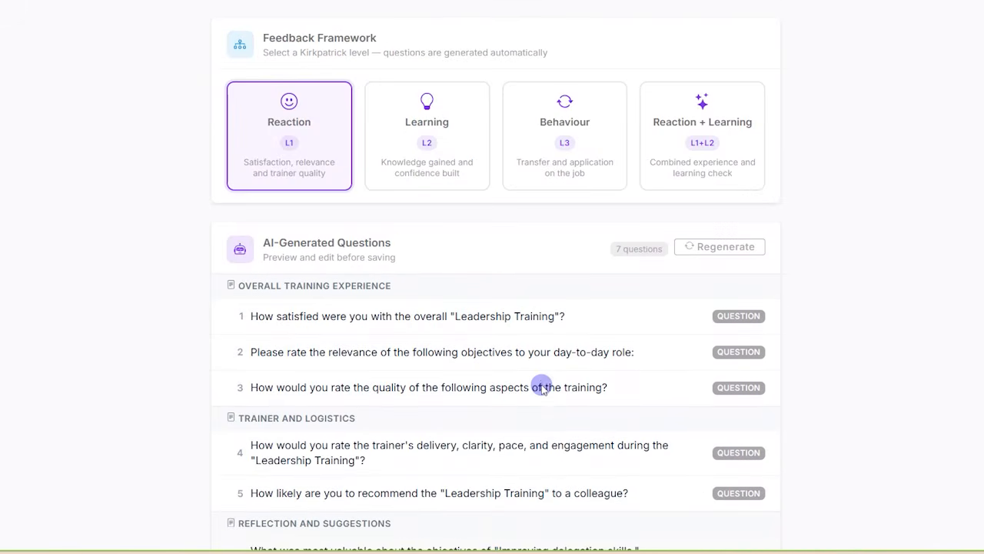
pyautogui.click(527, 169)
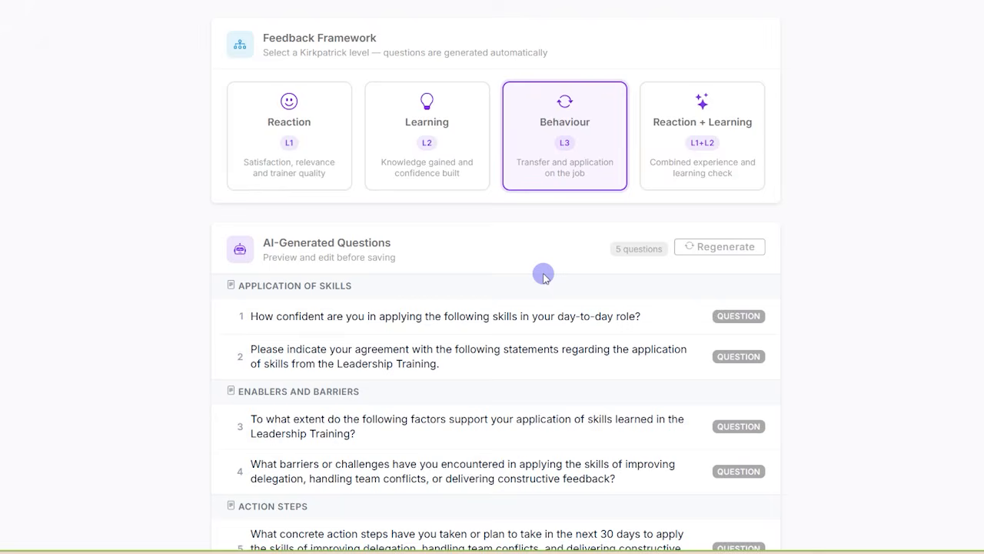
pyautogui.scroll(-3, 543, 276)
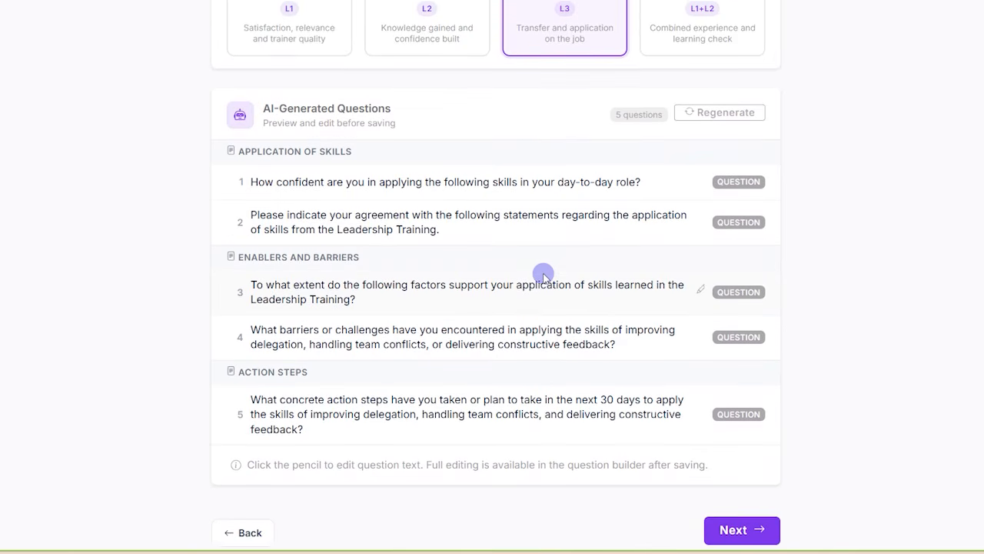
pyautogui.scroll(3, 543, 277)
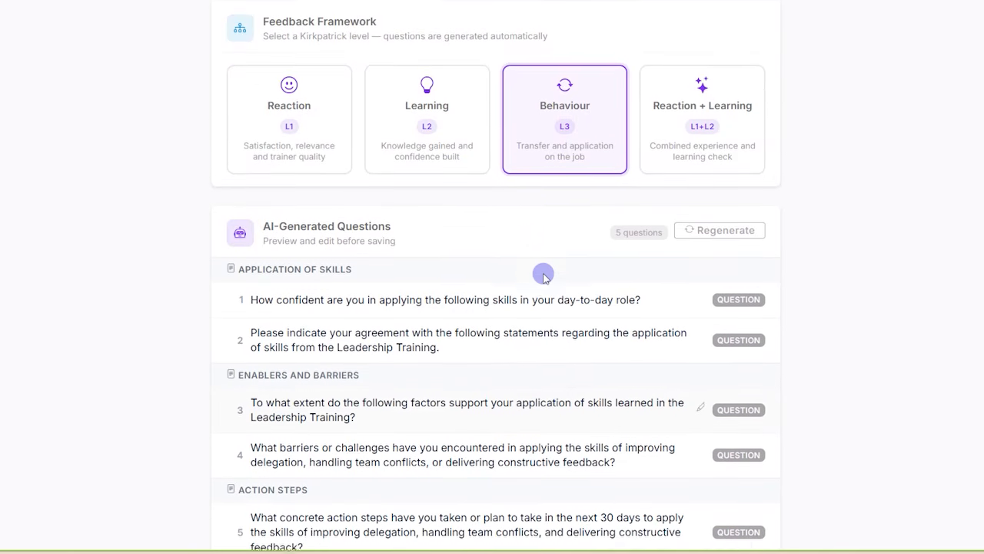
# Step: Regenerate the AI questions for the Behaviour framework and review the new set
pyautogui.scroll(1, 543, 276)
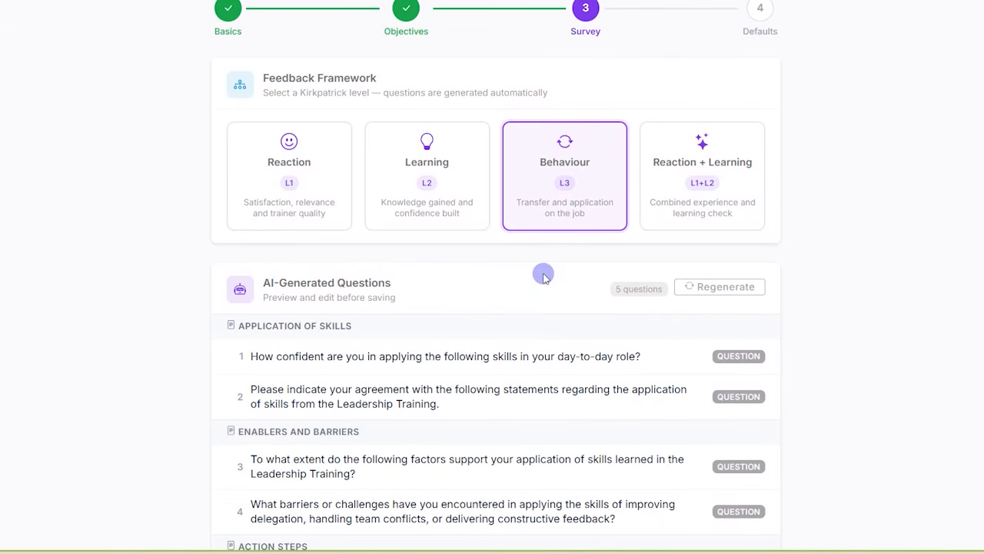
pyautogui.scroll(1, 543, 277)
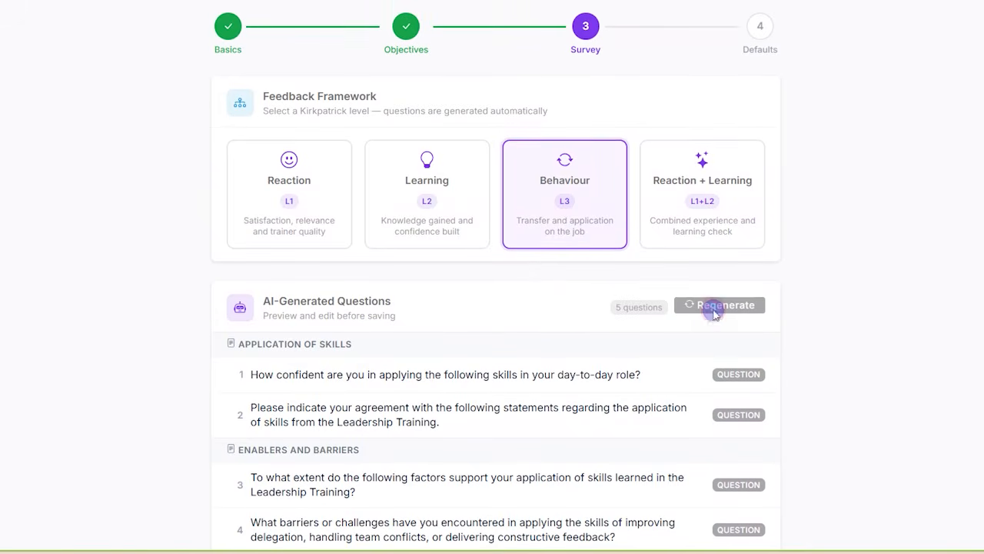
pyautogui.click(714, 306)
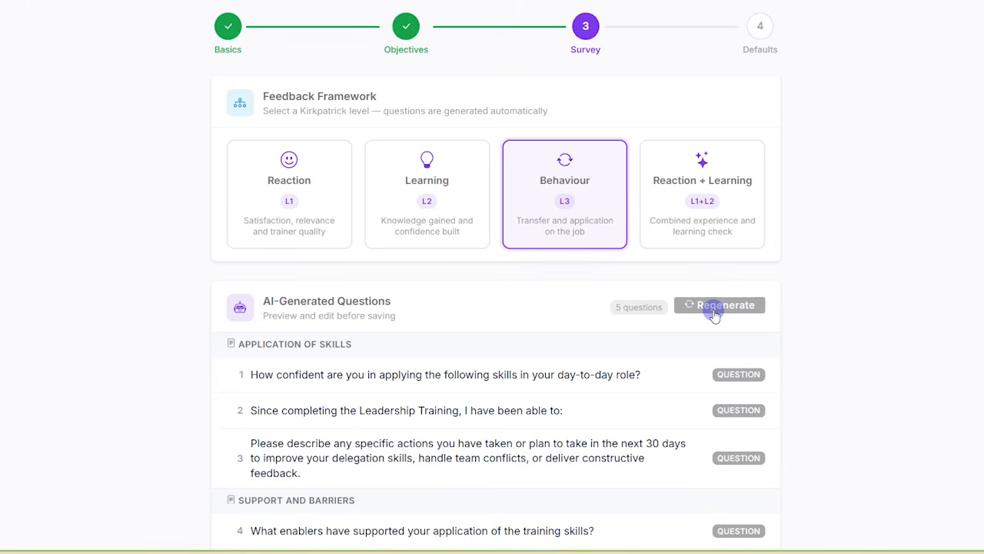
pyautogui.scroll(-3, 713, 314)
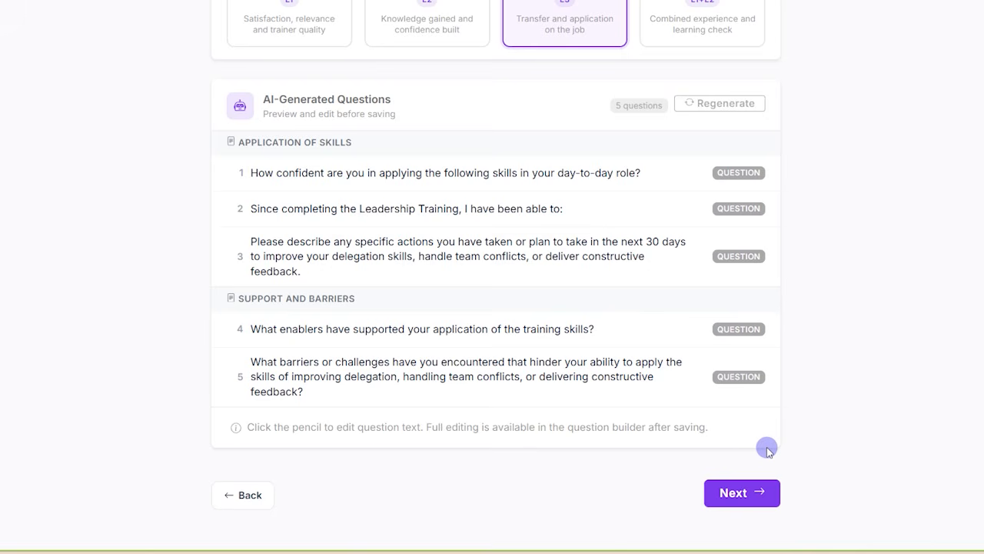
# Step: Continue to the Defaults stage and set the default send rule to "Send immediately when session ends"
pyautogui.click(738, 498)
pyautogui.click(739, 498)
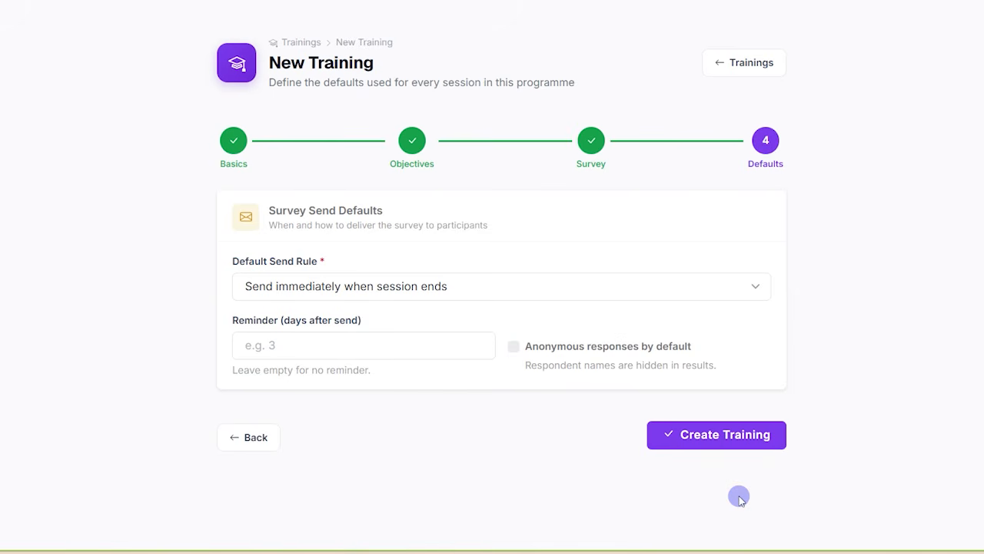
pyautogui.click(412, 288)
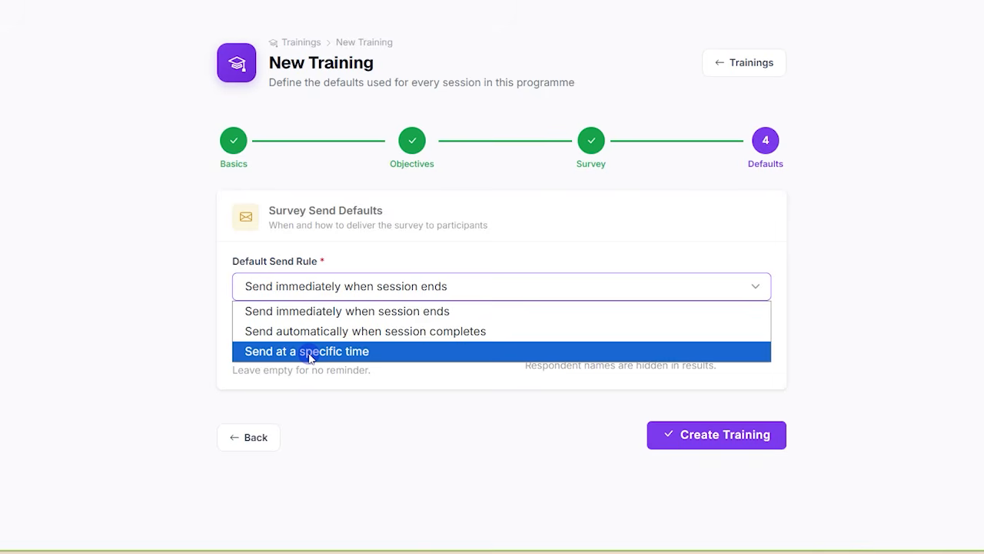
pyautogui.click(369, 316)
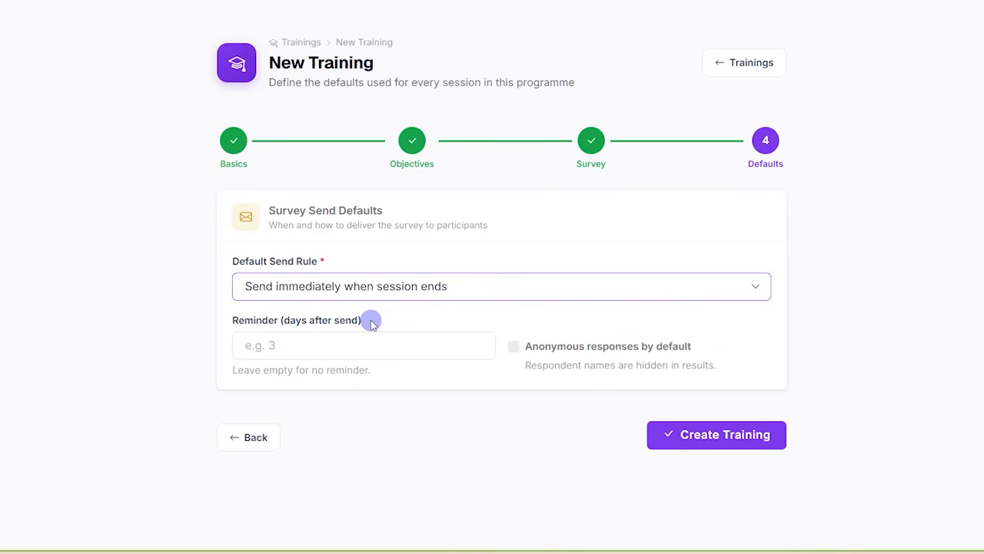
pyautogui.click(330, 343)
pyautogui.write('1')
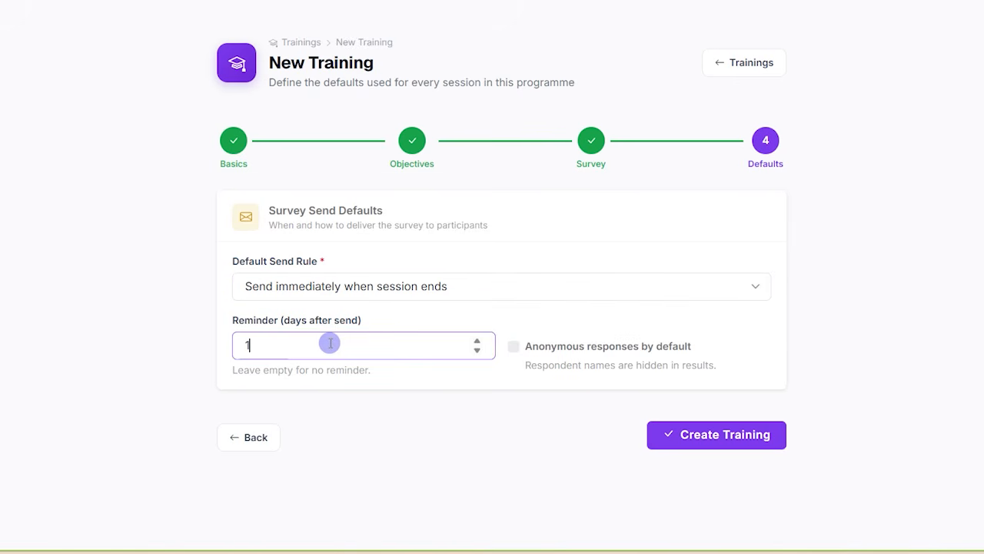
pyautogui.click(363, 371)
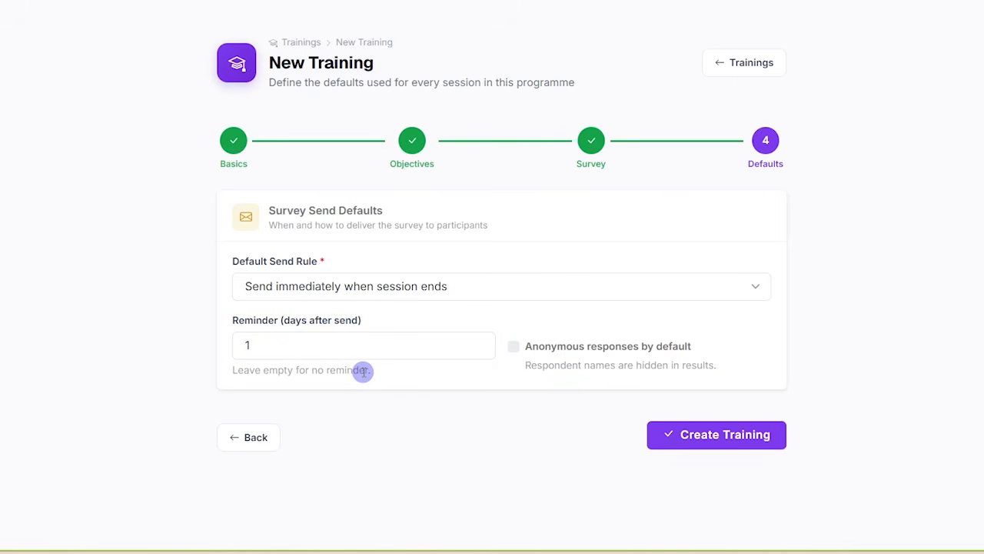
pyautogui.click(330, 350)
pyautogui.press('BackSpace')
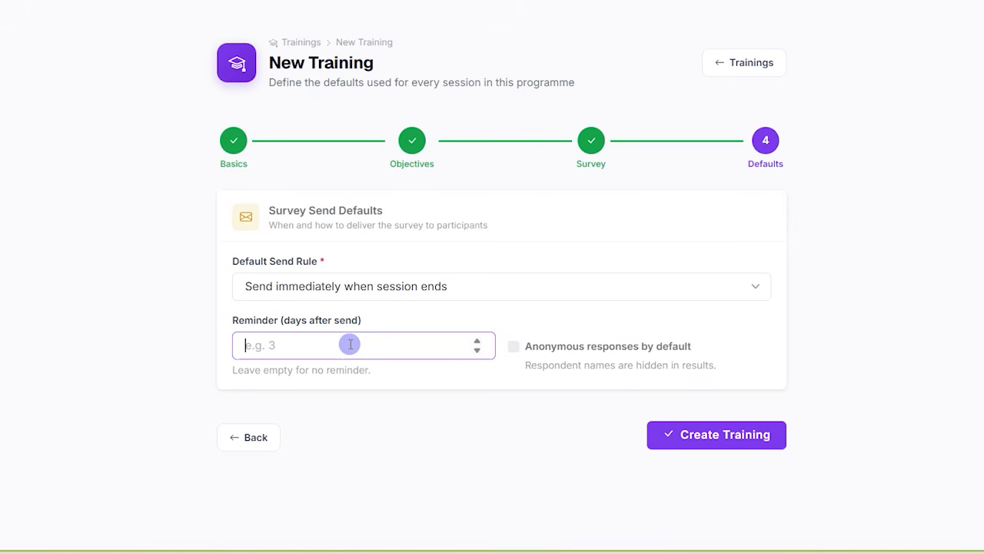
# Step: Toggle the anonymous responses default on and back off, and create the training with no reminder set
pyautogui.click(506, 411)
pyautogui.click(514, 347)
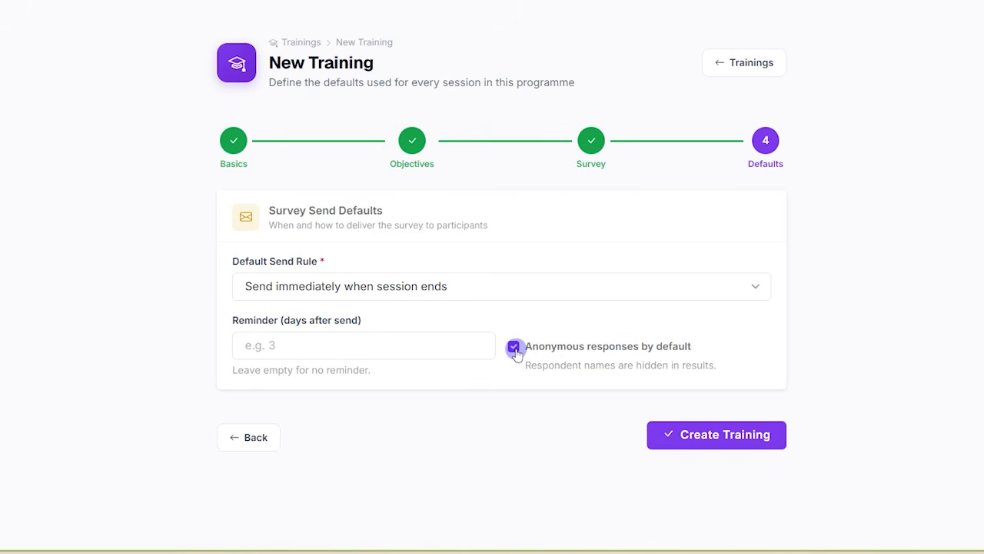
pyautogui.click(513, 348)
pyautogui.click(694, 437)
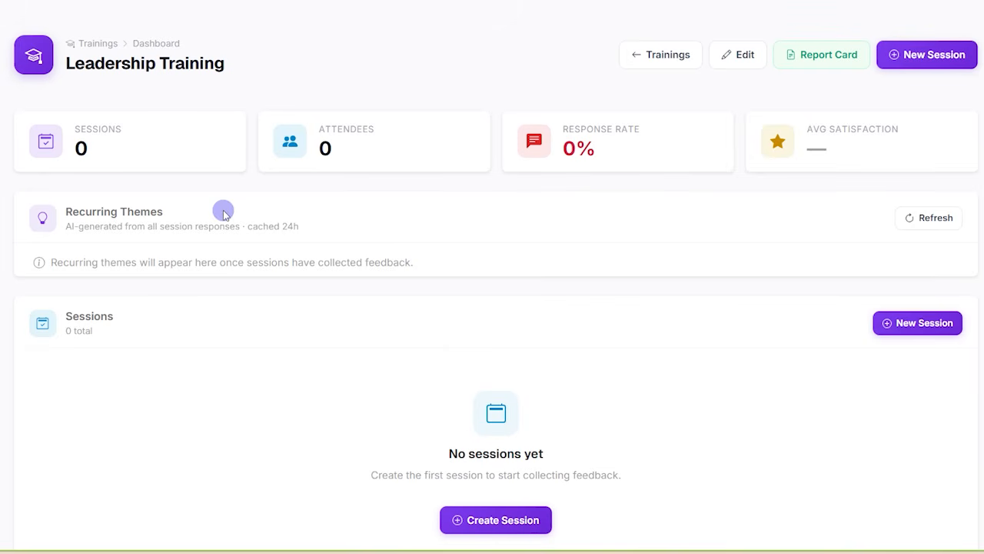
# Step: Return to the trainings list and publish the draft Leadership Training described as "Develop real leadership skills"
pyautogui.click(642, 68)
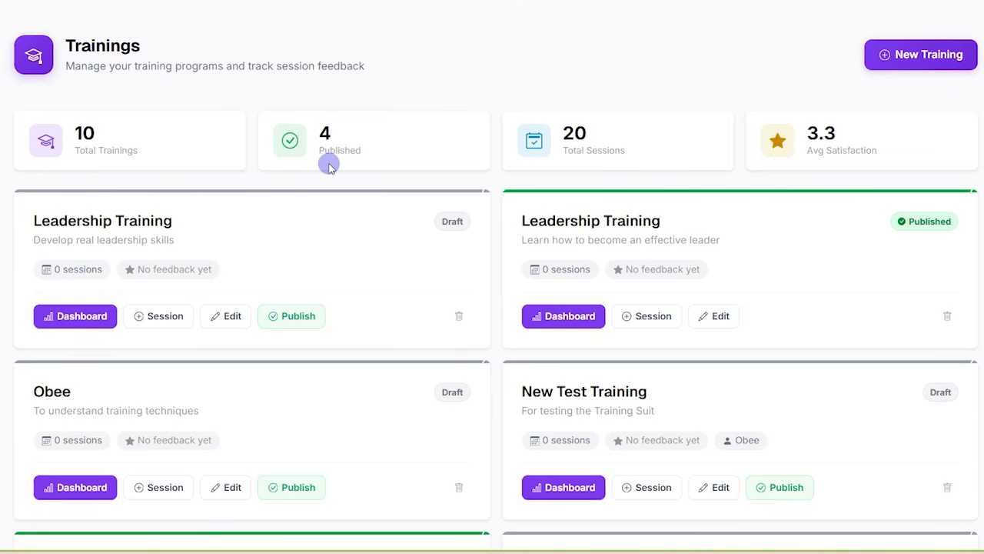
pyautogui.click(289, 324)
pyautogui.click(289, 324)
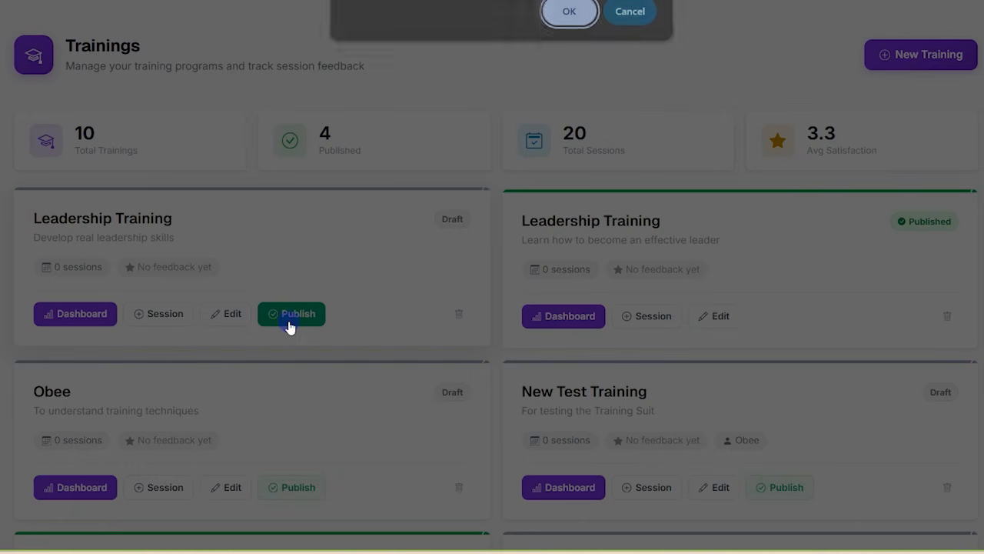
pyautogui.click(569, 19)
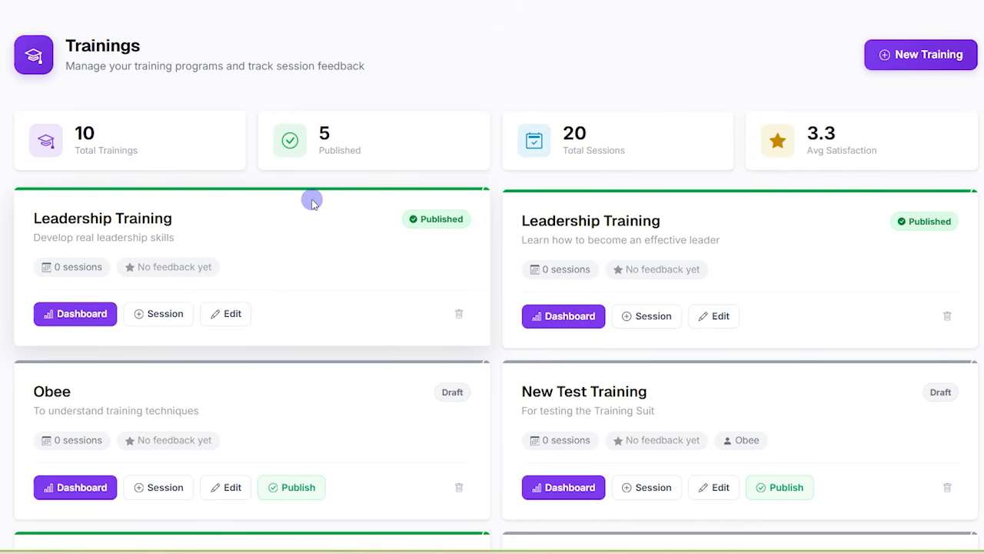
# Step: Open the dashboard of the newly published Leadership Training and look over its report card option and sessions overview
pyautogui.click(206, 228)
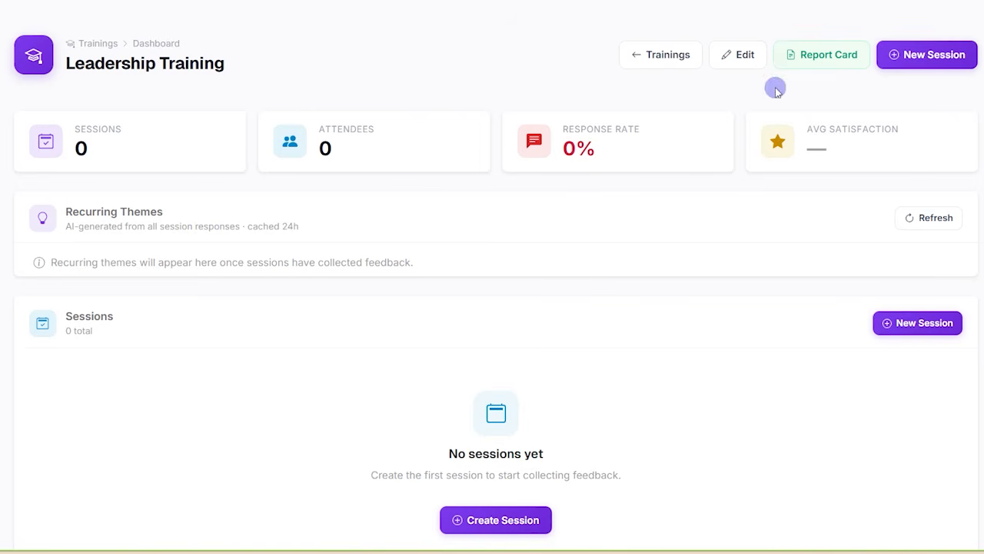
pyautogui.click(811, 68)
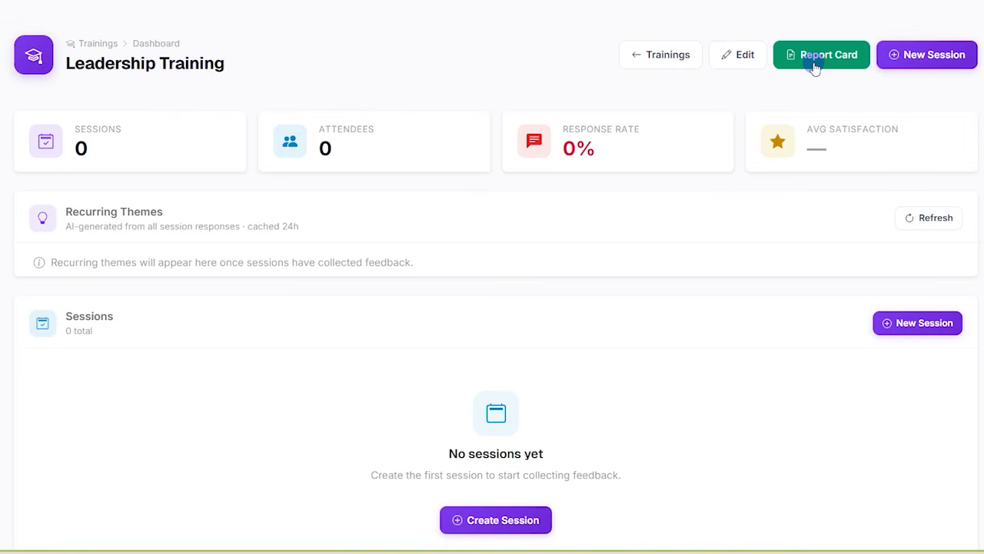
pyautogui.scroll(-1, 628, 161)
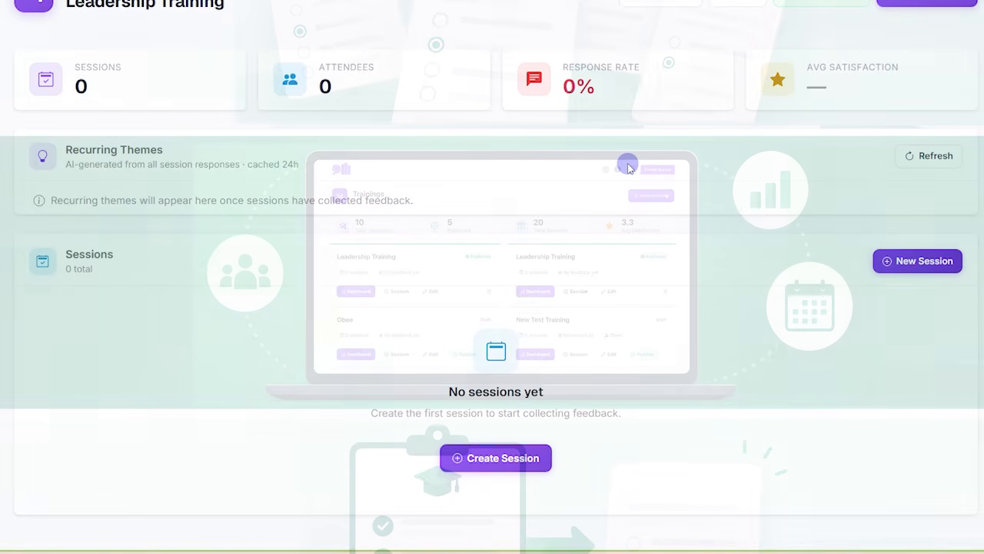